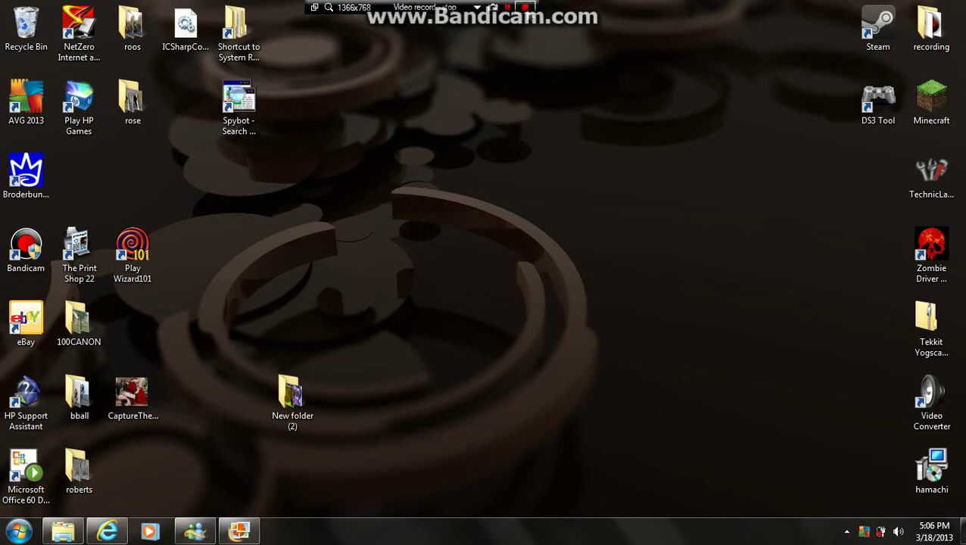
Start Technic Launcher from its desktop shortcut and log in to launch the Voltz pack.
{"action": "left_click", "coordinate": [477, 7]}
{"action": "left_click", "coordinate": [598, 16]}
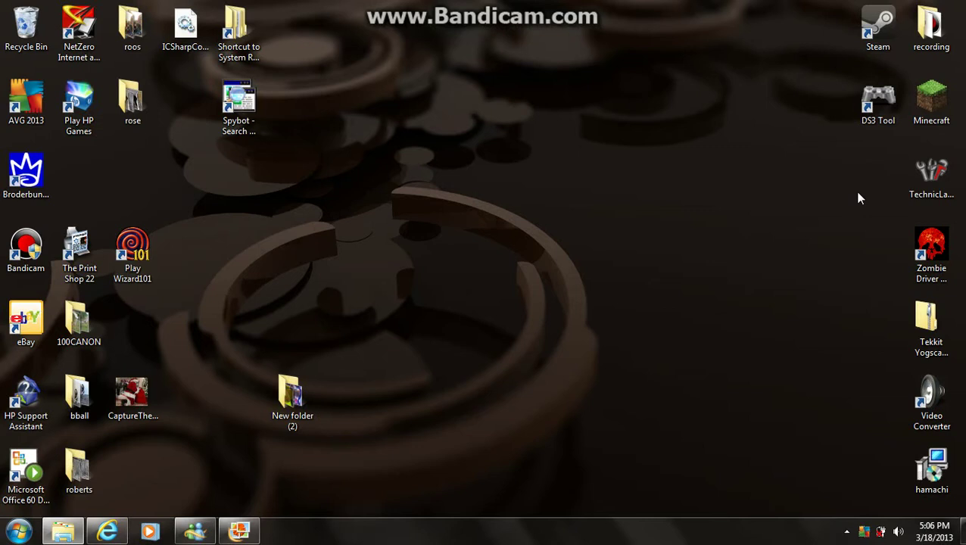
{"action": "left_click", "coordinate": [939, 168]}
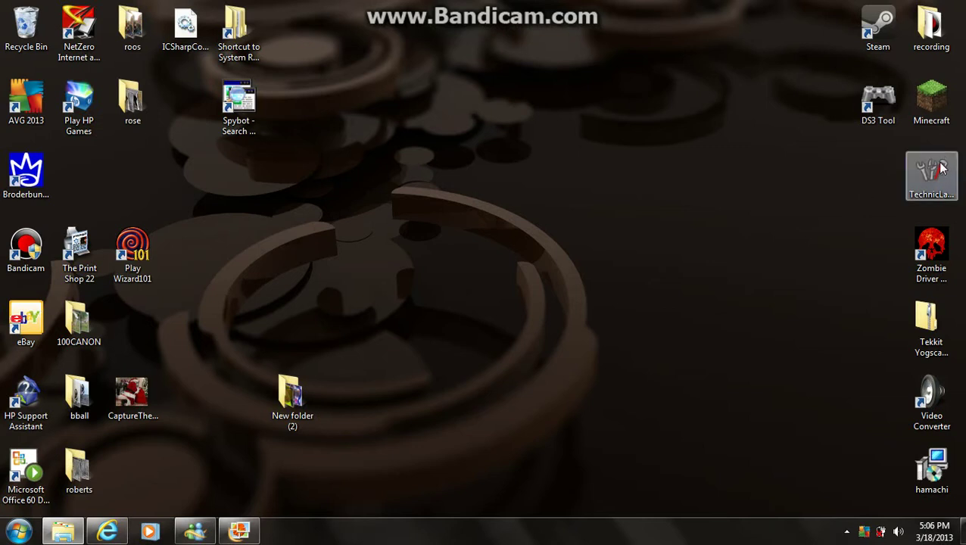
{"action": "double_click", "coordinate": [941, 168]}
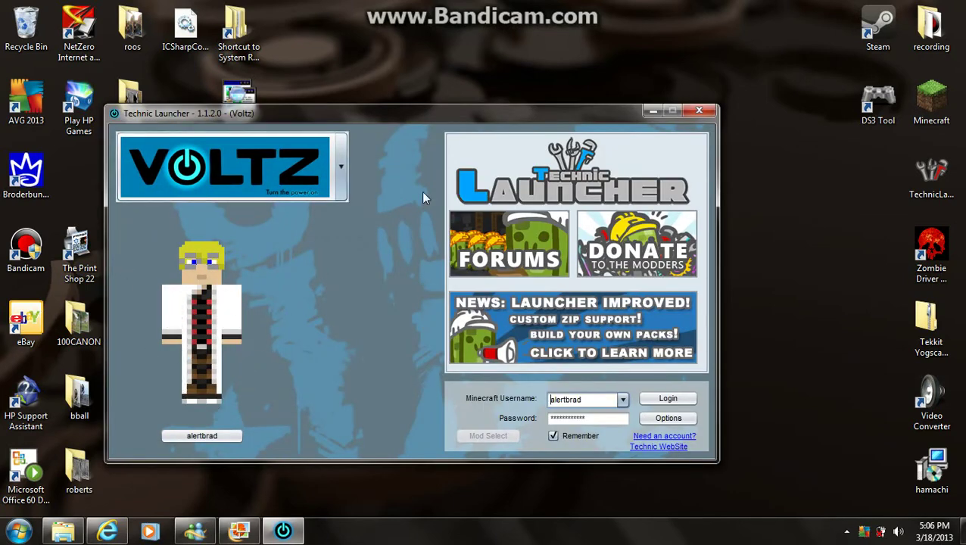
{"action": "left_click", "coordinate": [683, 406]}
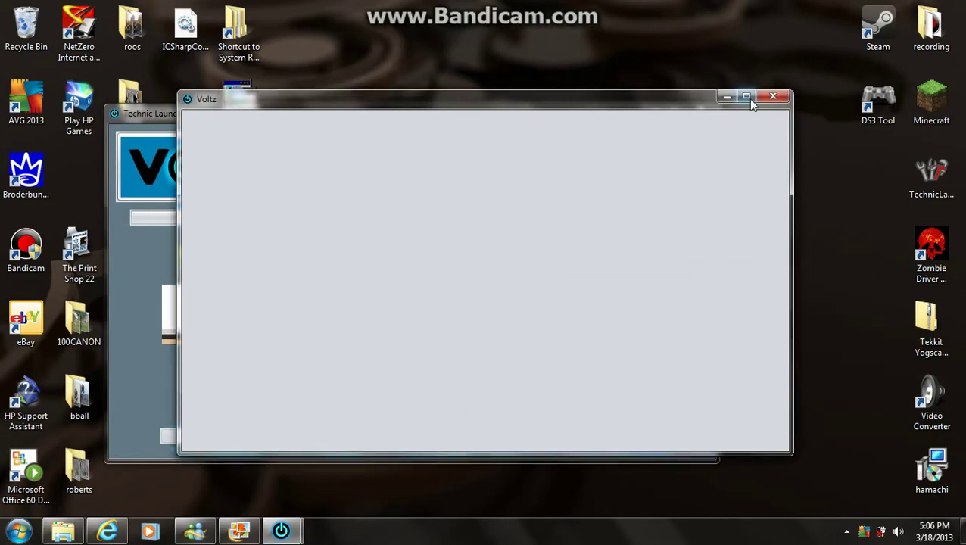
Maximize the Voltz game window and let it load to the Minecraft 1.4.7 title menu.
{"action": "left_click", "coordinate": [747, 97]}
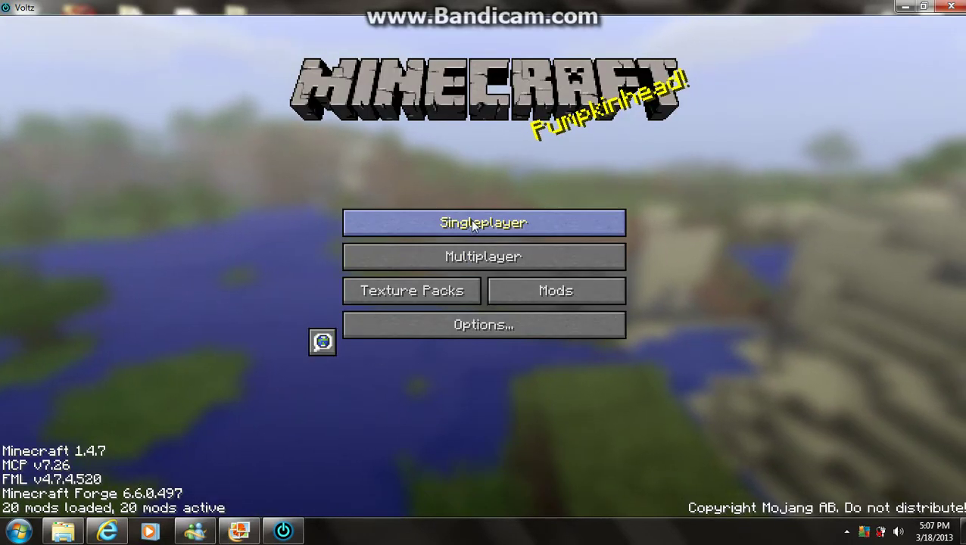
Load the singleplayer world and toggle to third-person view and back.
{"action": "left_click", "coordinate": [483, 223]}
{"action": "double_click", "coordinate": [434, 244]}
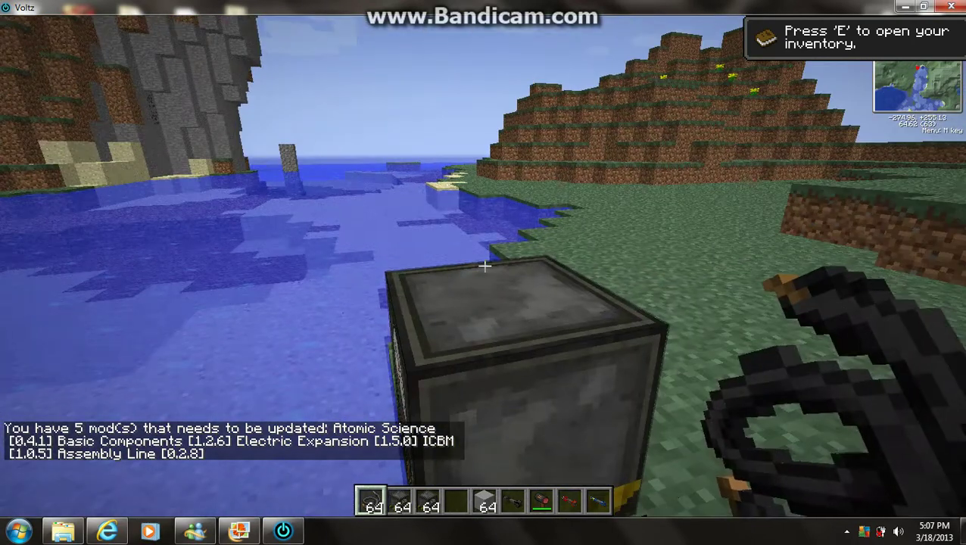
{"action": "key", "text": "F5"}
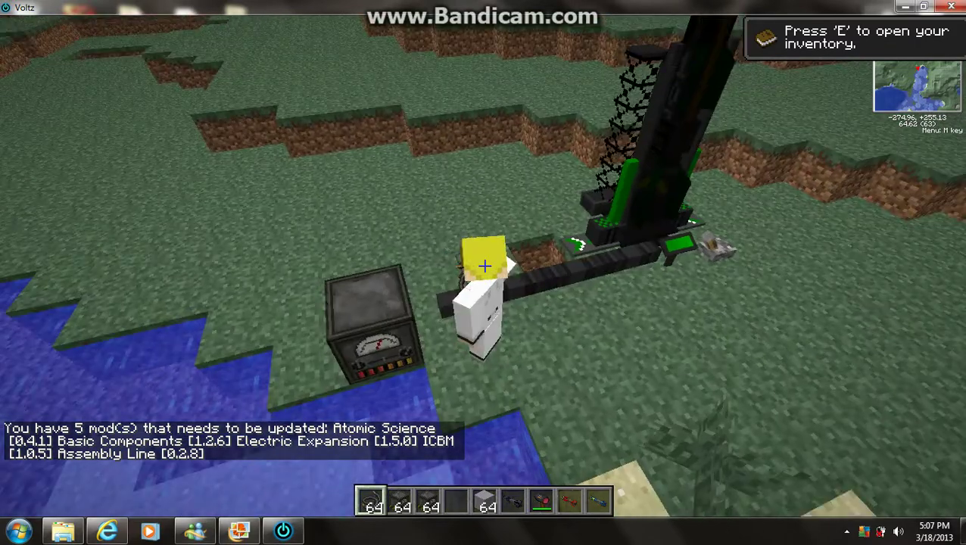
{"action": "key", "text": "F5"}
{"action": "key", "text": "F5"}
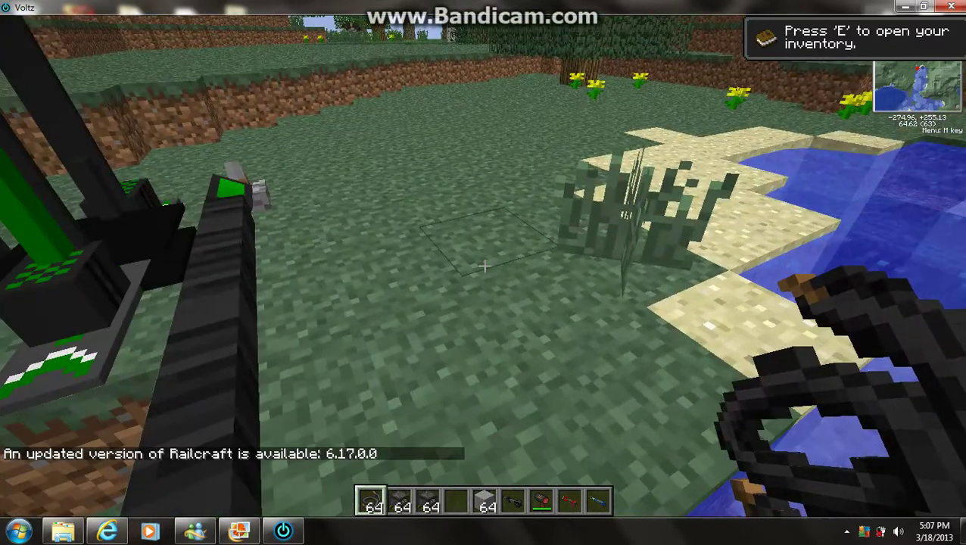
Save two F2 screenshots of the scene and pause the game.
{"action": "key", "text": "F2"}
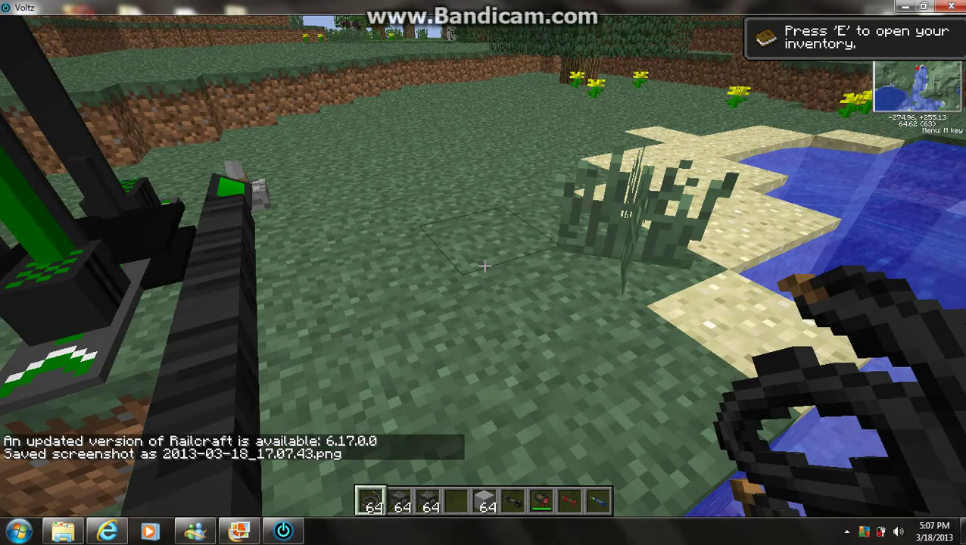
{"action": "key", "text": "F2"}
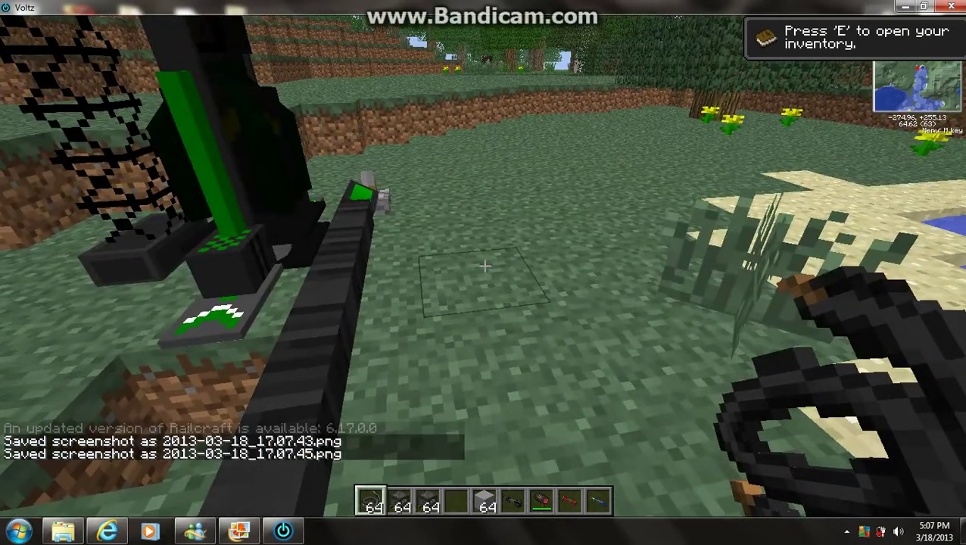
{"action": "key", "text": "Escape"}
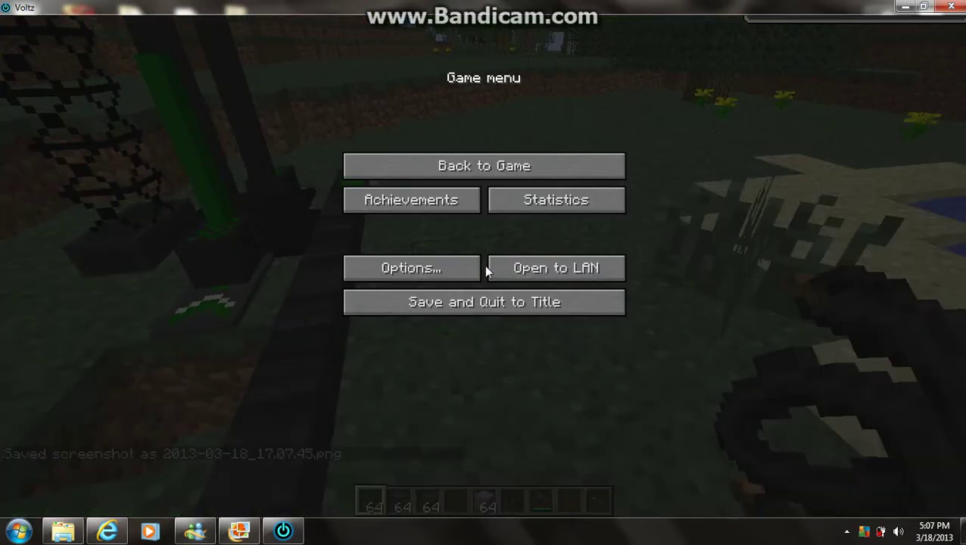
Close Minecraft and open the AppData Roaming folder with a %appdata% Start menu search.
{"action": "left_click", "coordinate": [951, 7]}
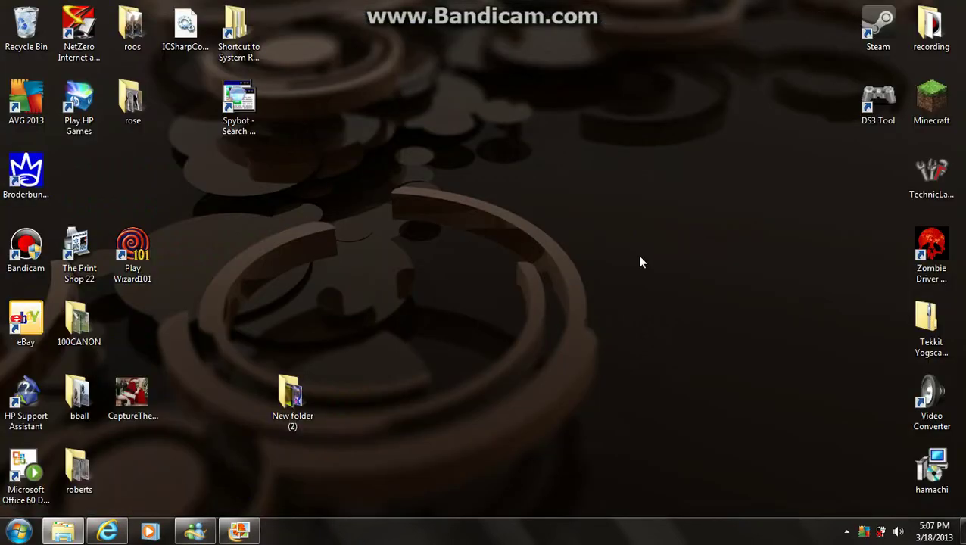
{"action": "key", "text": "Down"}
{"action": "key", "text": "Down"}
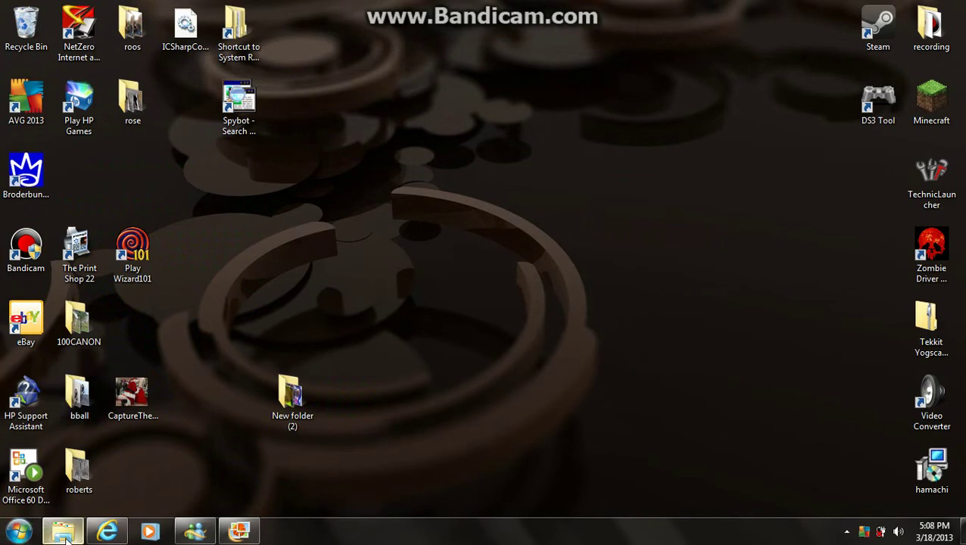
{"action": "left_click", "coordinate": [64, 532]}
{"action": "left_click", "coordinate": [825, 30]}
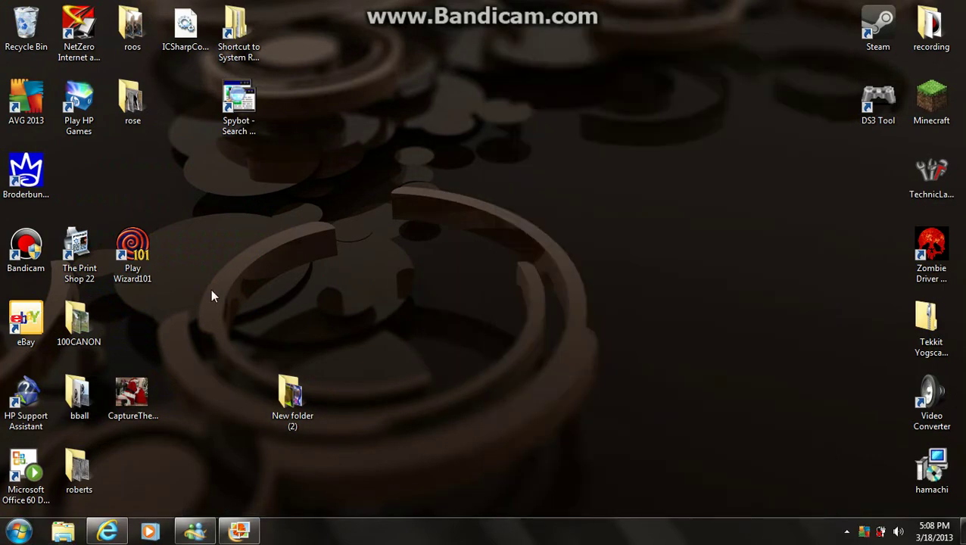
{"action": "left_click", "coordinate": [18, 532]}
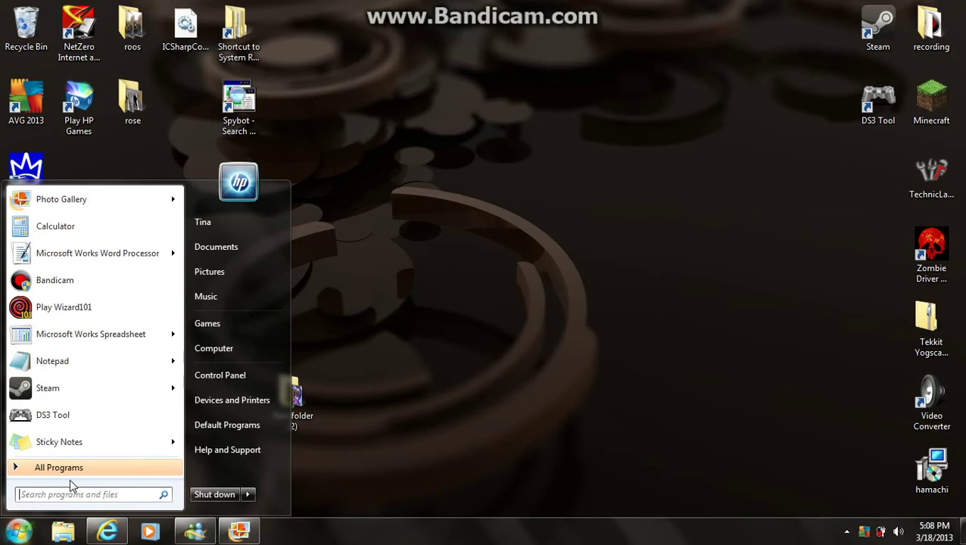
{"action": "type", "text": "%app"}
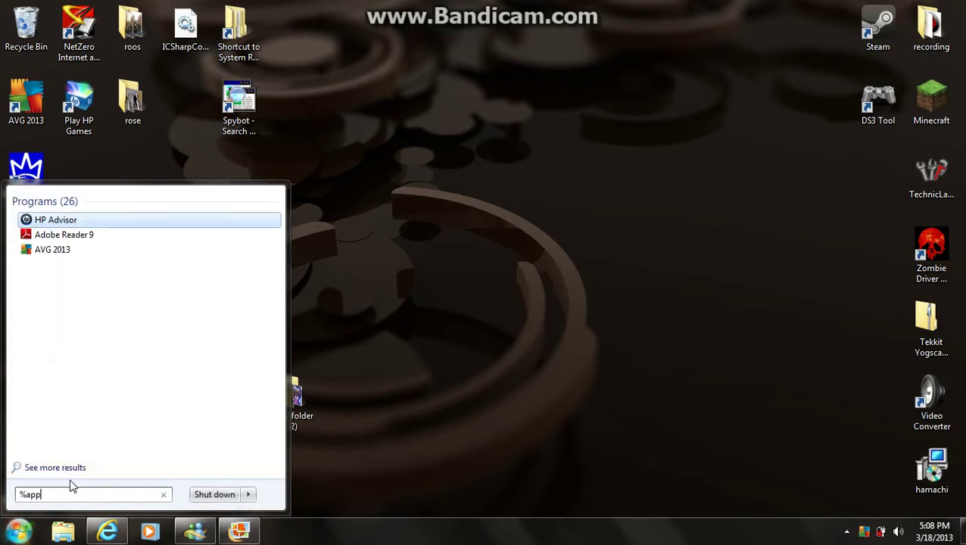
{"action": "type", "text": "data"}
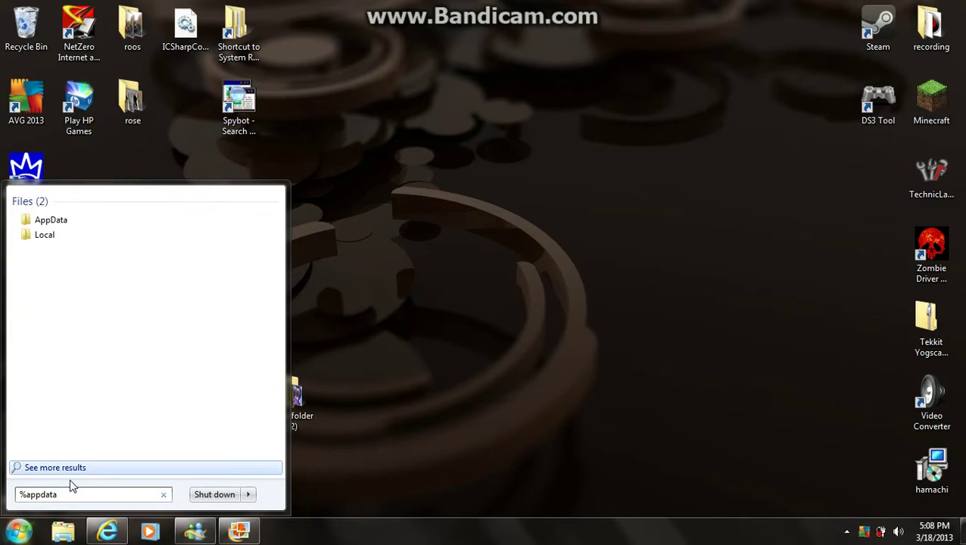
{"action": "type", "text": "%"}
{"action": "key", "text": "Return"}
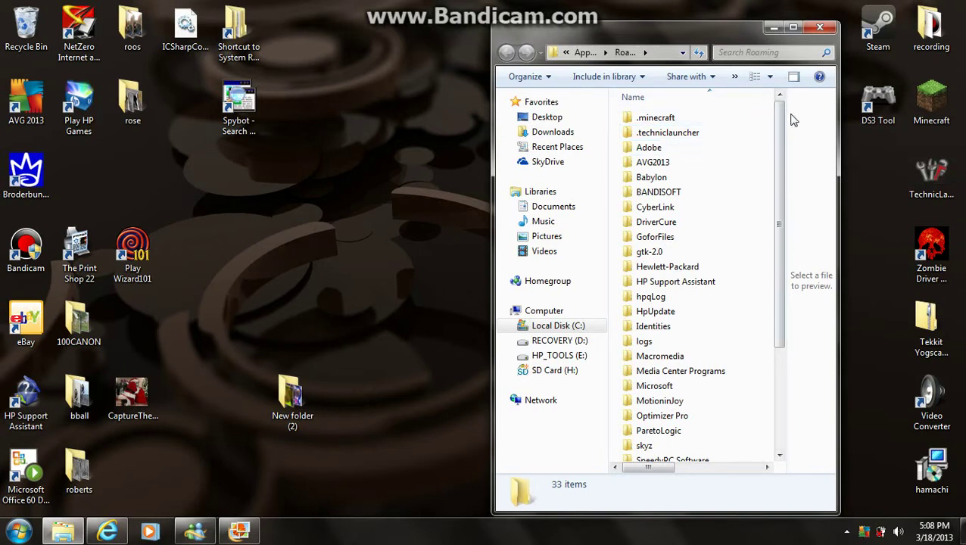
Create a new folder in Roaming, attempt a rename, and dismiss the missing-name error.
{"action": "right_click", "coordinate": [615, 151]}
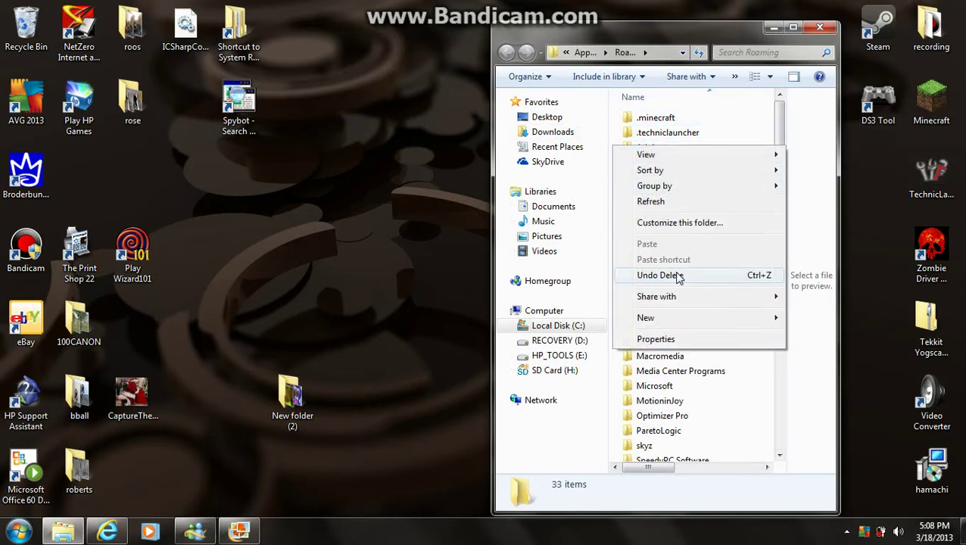
{"action": "mouse_move", "coordinate": [645, 318]}
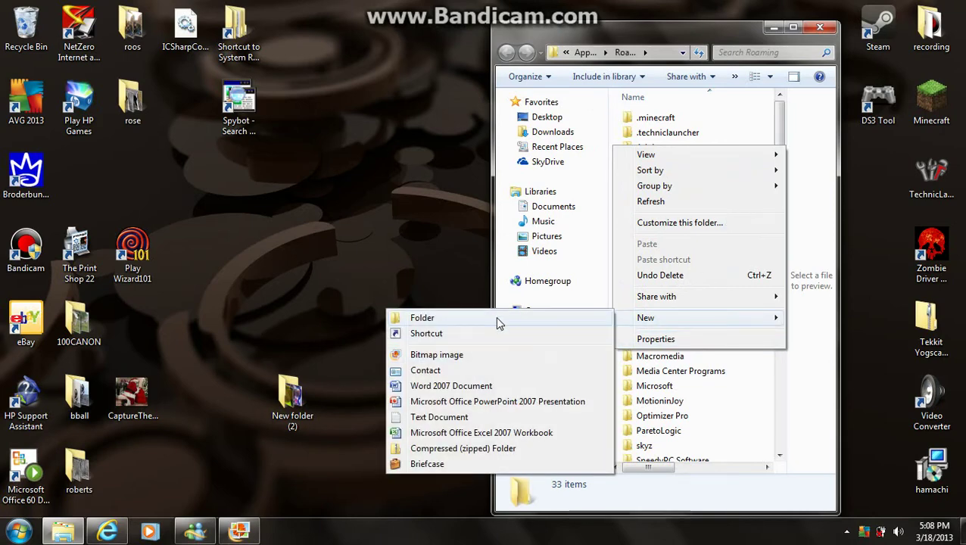
{"action": "left_click", "coordinate": [495, 317]}
{"action": "key", "text": "BackSpace"}
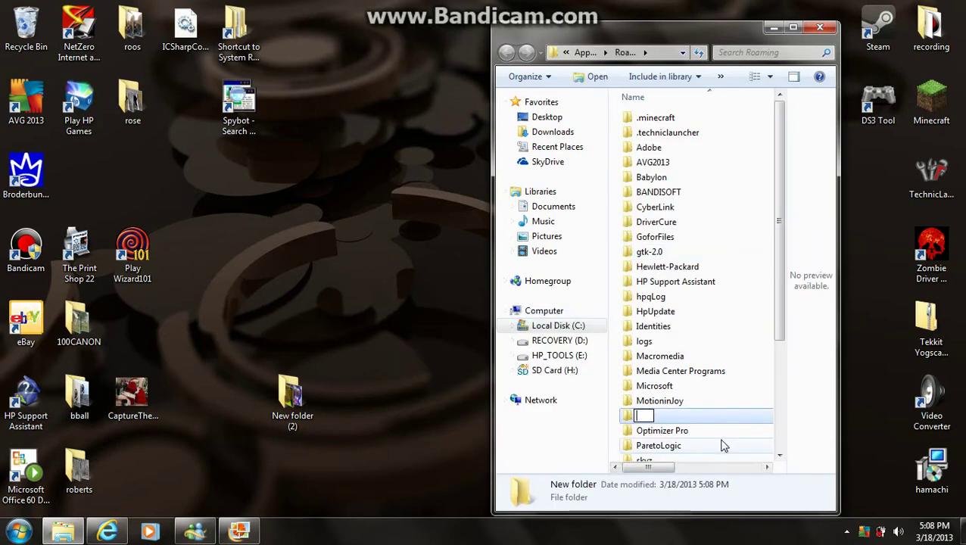
{"action": "type", "text": "."}
{"action": "type", "text": "tech"}
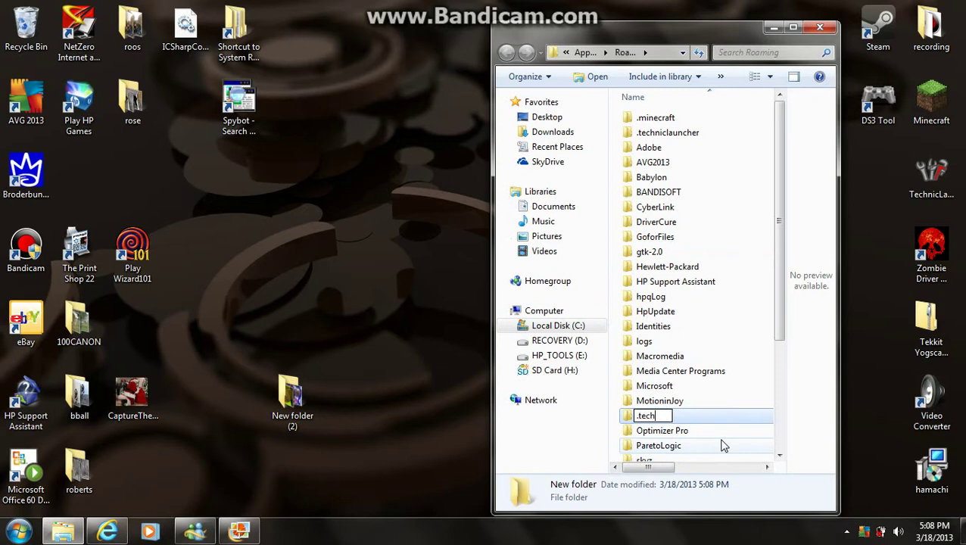
{"action": "type", "text": "nic"}
{"action": "key", "text": "Return"}
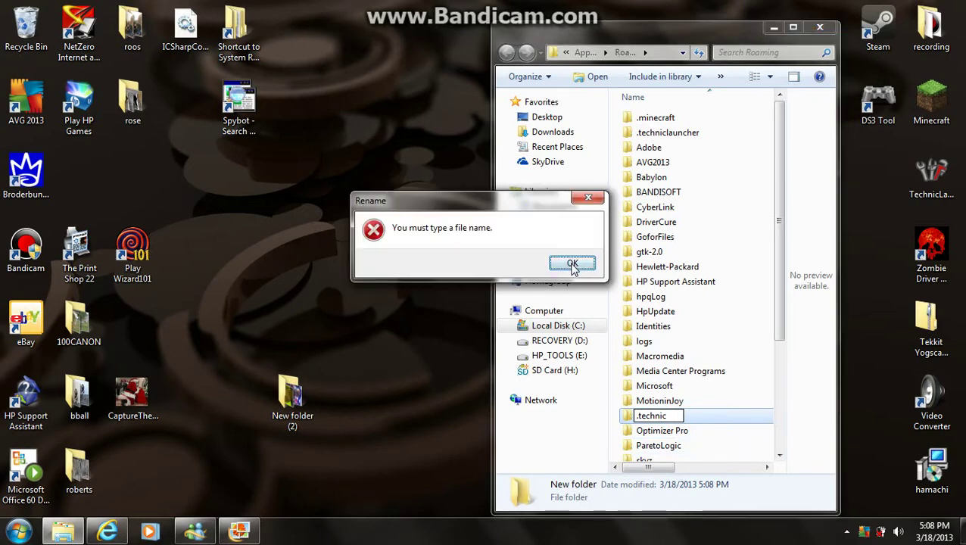
{"action": "left_click", "coordinate": [573, 265]}
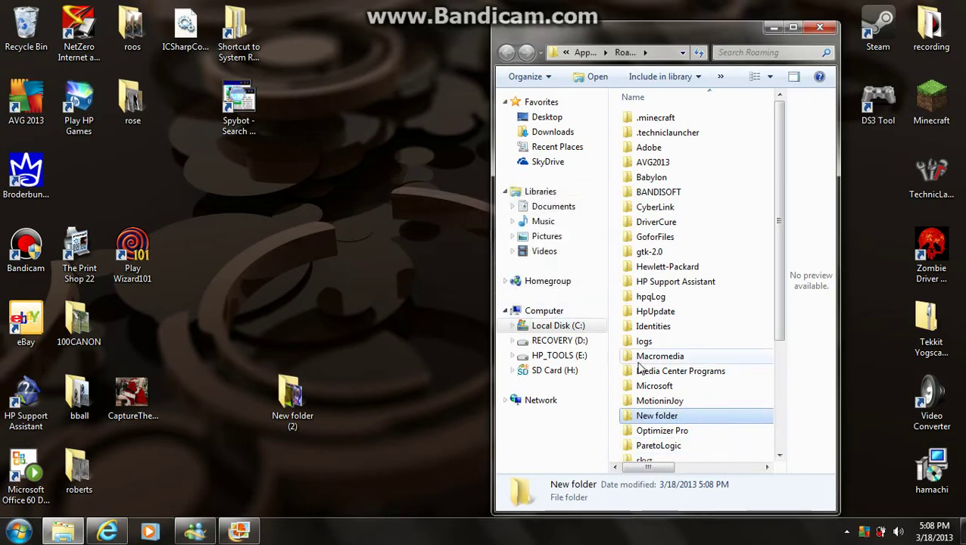
Delete the new folder and confirm the deletion.
{"action": "right_click", "coordinate": [731, 421]}
{"action": "left_click", "coordinate": [777, 366]}
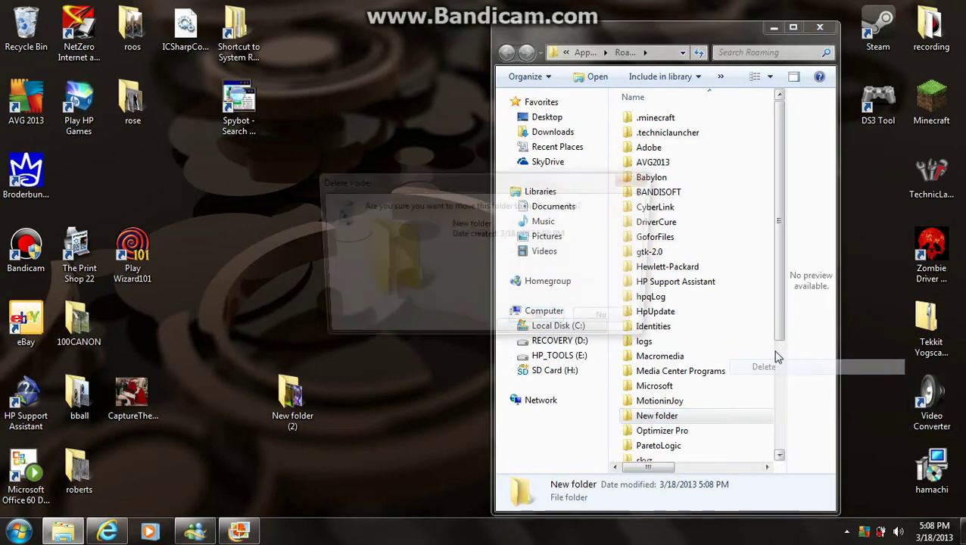
{"action": "left_click", "coordinate": [529, 327]}
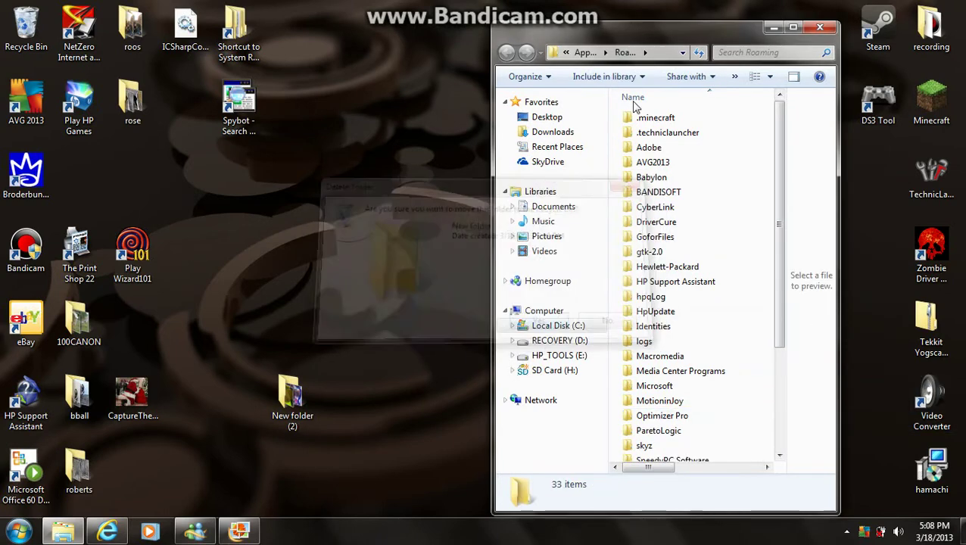
Go through .techniclauncher and voltz into the screenshots folder.
{"action": "double_click", "coordinate": [667, 132]}
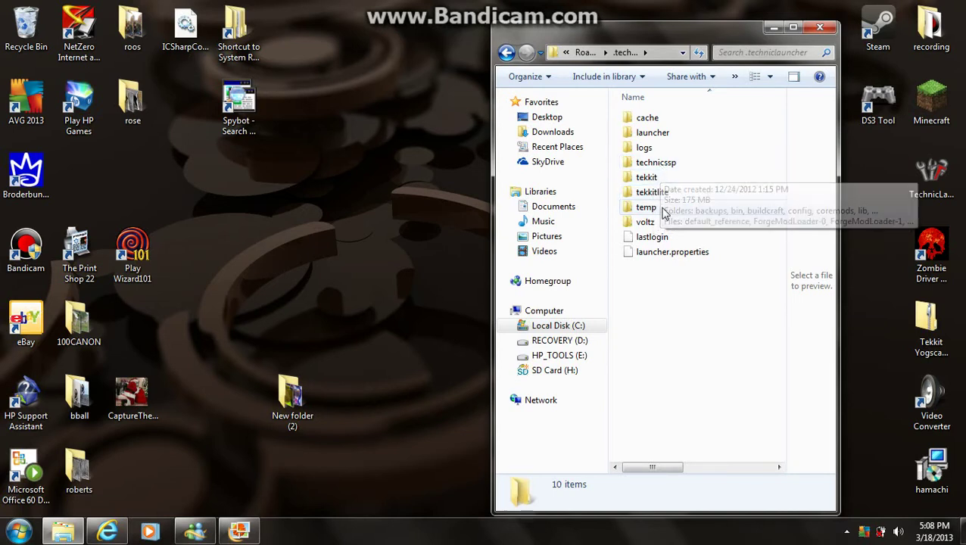
{"action": "double_click", "coordinate": [659, 224]}
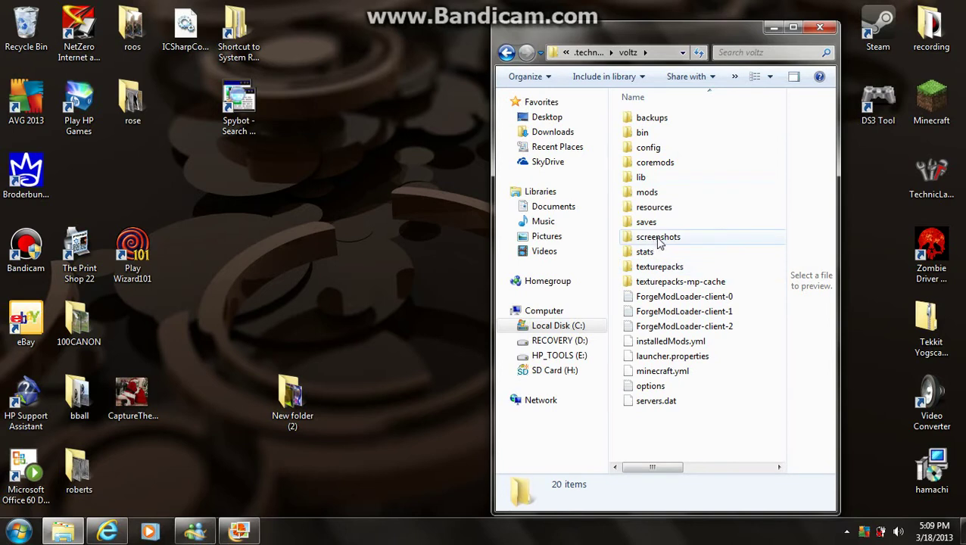
{"action": "double_click", "coordinate": [658, 237]}
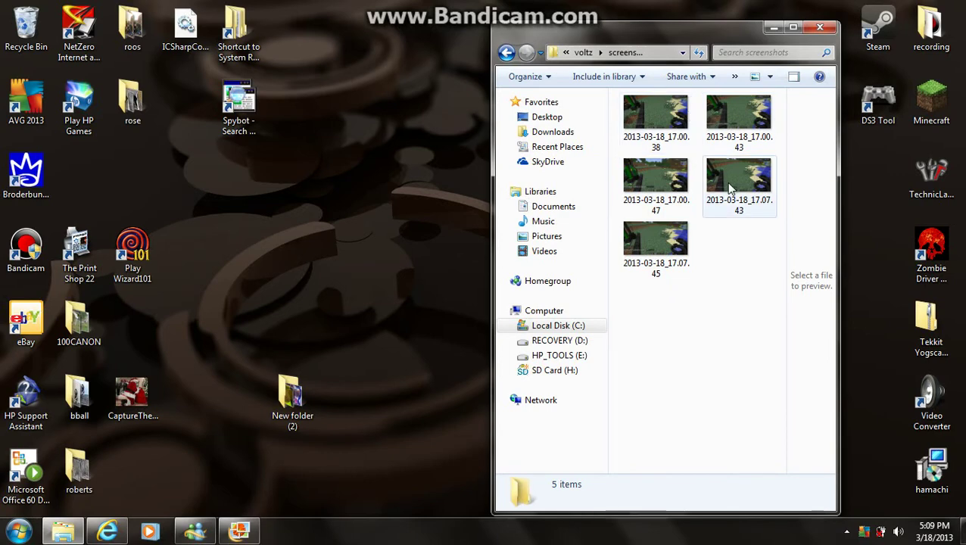
{"action": "double_click", "coordinate": [655, 122]}
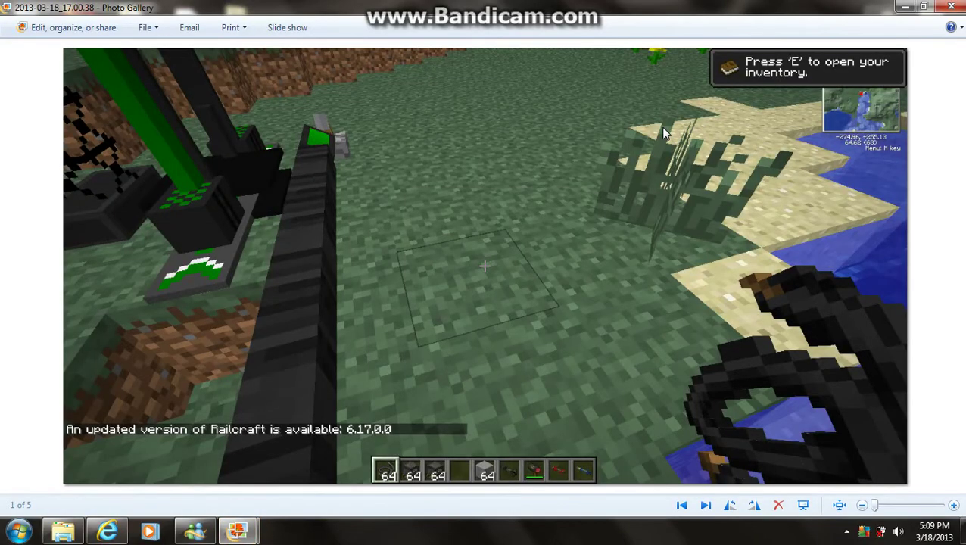
{"action": "key", "text": "Right"}
{"action": "key", "text": "Right"}
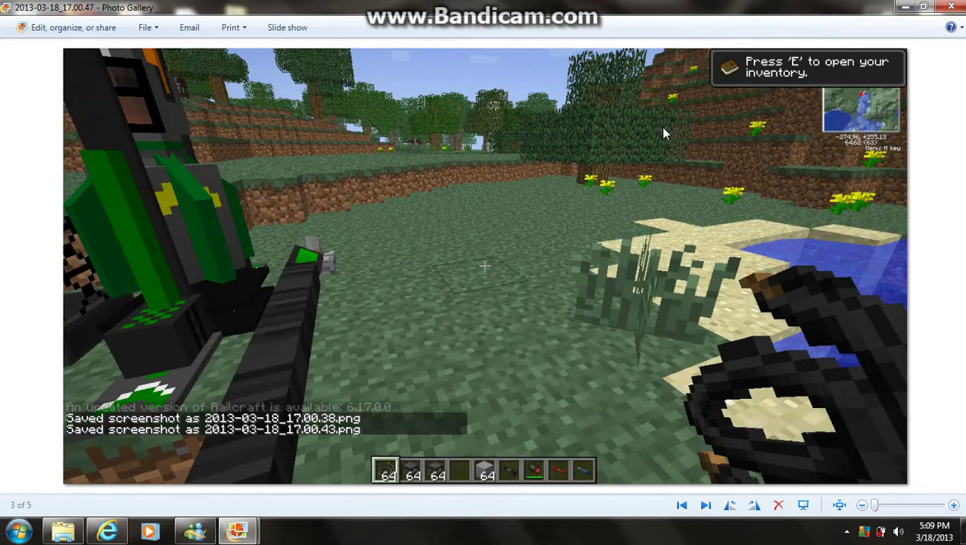
{"action": "key", "text": "Right"}
{"action": "key", "text": "Right"}
{"action": "key", "text": "Right"}
{"action": "key", "text": "Right"}
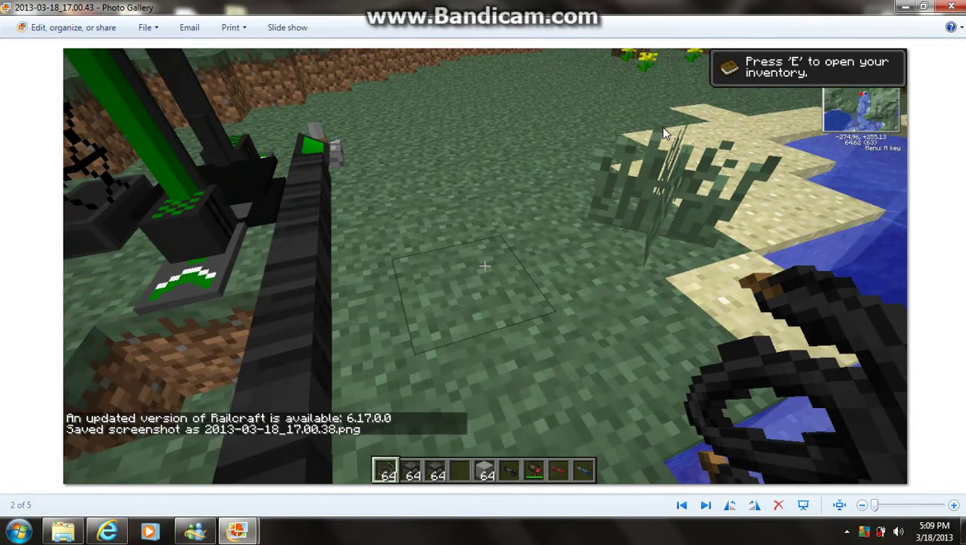
{"action": "key", "text": "Right"}
{"action": "key", "text": "Left"}
{"action": "key", "text": "Left"}
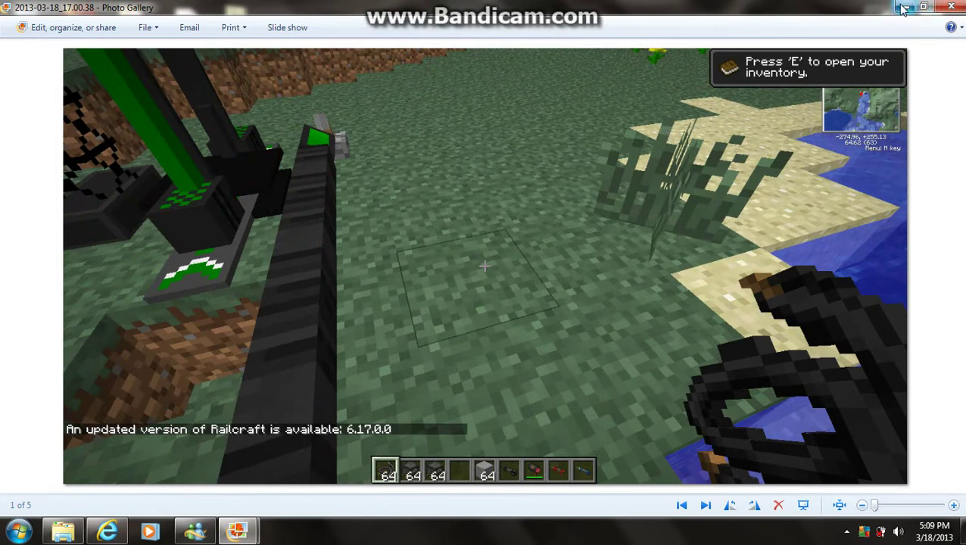
{"action": "left_click", "coordinate": [950, 8]}
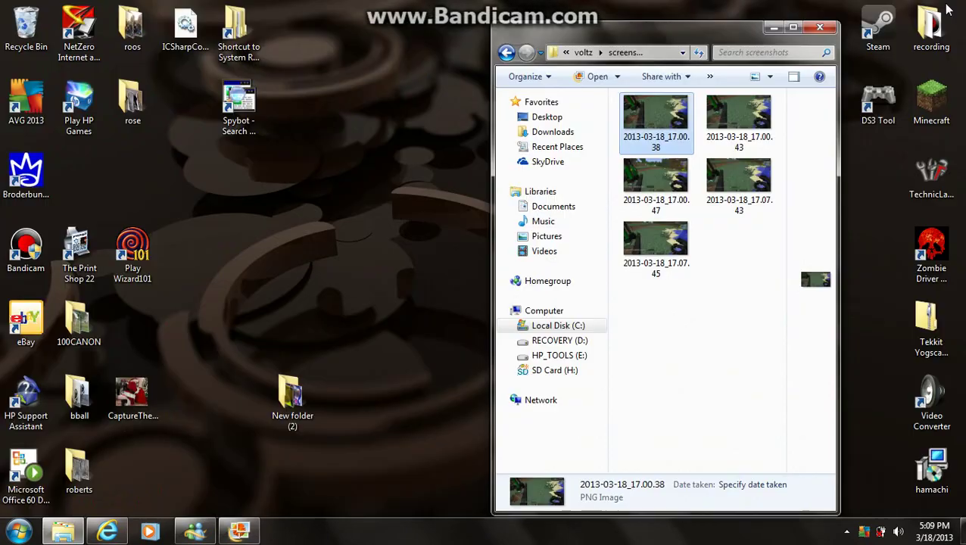
Show the context menu for the 2013-03-18_17.00.47 screenshot thumbnail.
{"action": "right_click", "coordinate": [679, 205]}
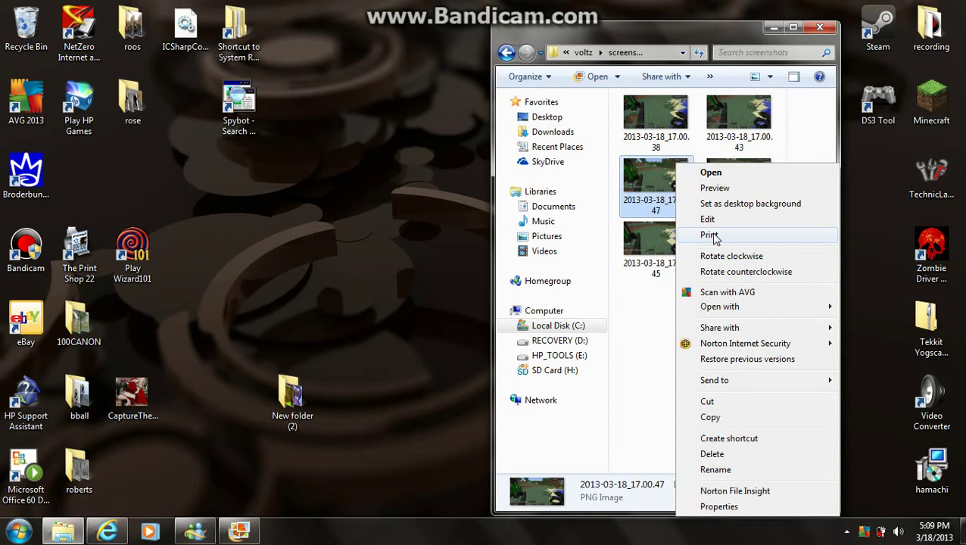
Close the Voltz screenshots Explorer window, then open and dismiss the Start menu.
{"action": "left_click", "coordinate": [821, 27]}
{"action": "left_click", "coordinate": [18, 532]}
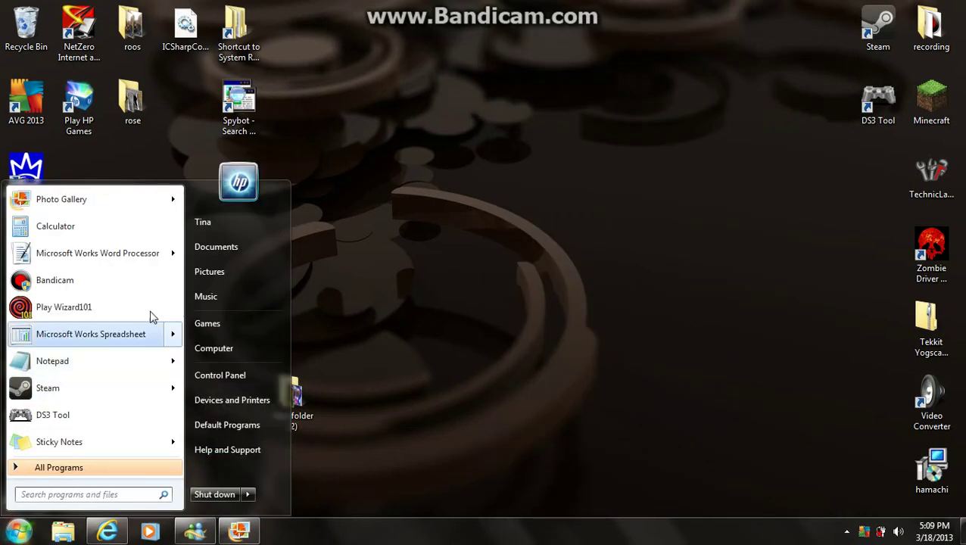
{"action": "left_click", "coordinate": [443, 188]}
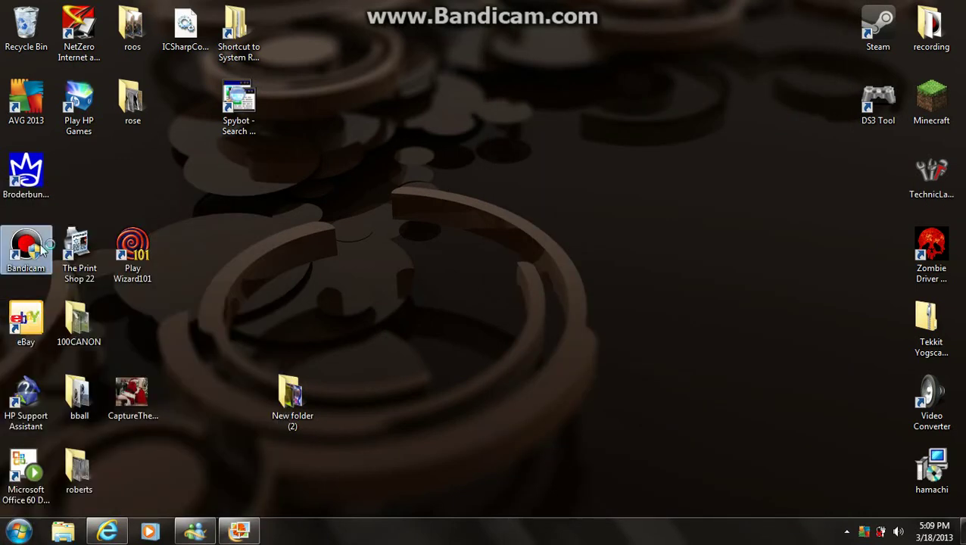